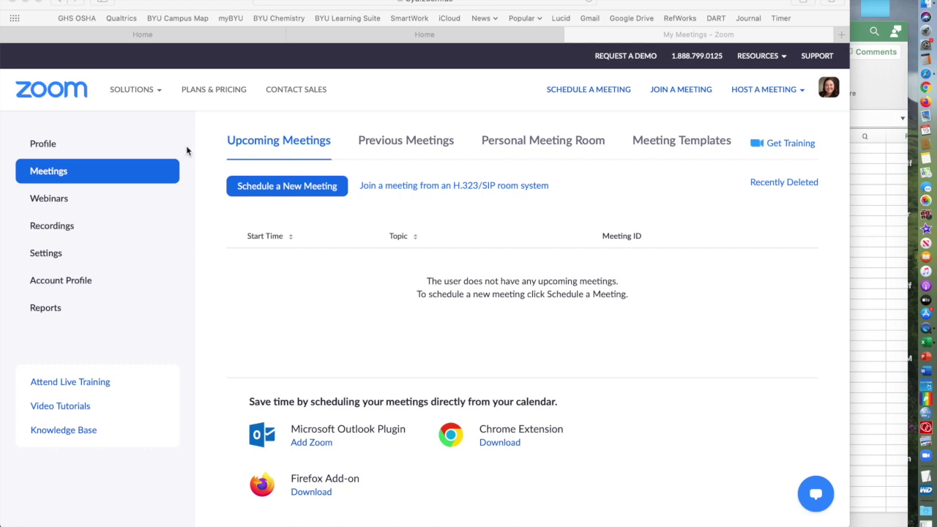
Search the usage reports for meetings from 08/07/2020 to 08/07/2020 and examine the meeting's duration and participants.
{"action": "left_click", "coordinate": [54, 309]}
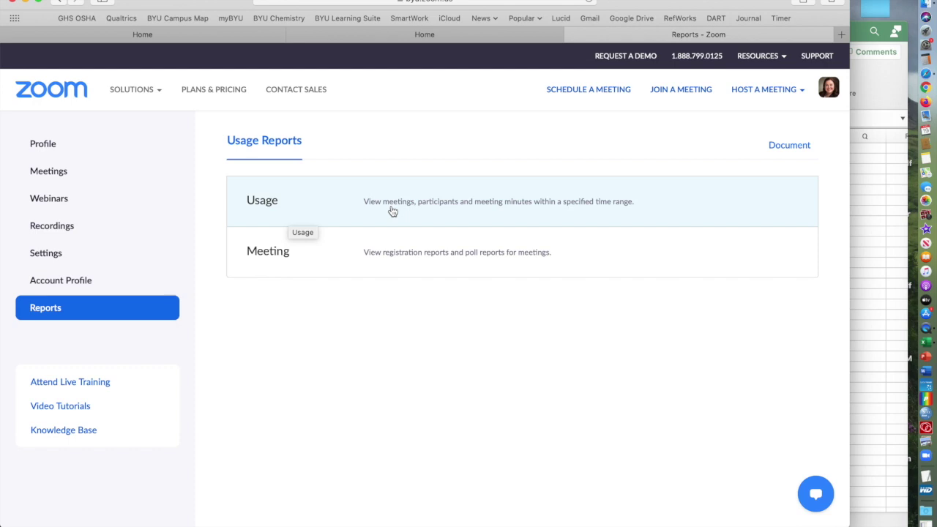
{"action": "left_click", "coordinate": [392, 211]}
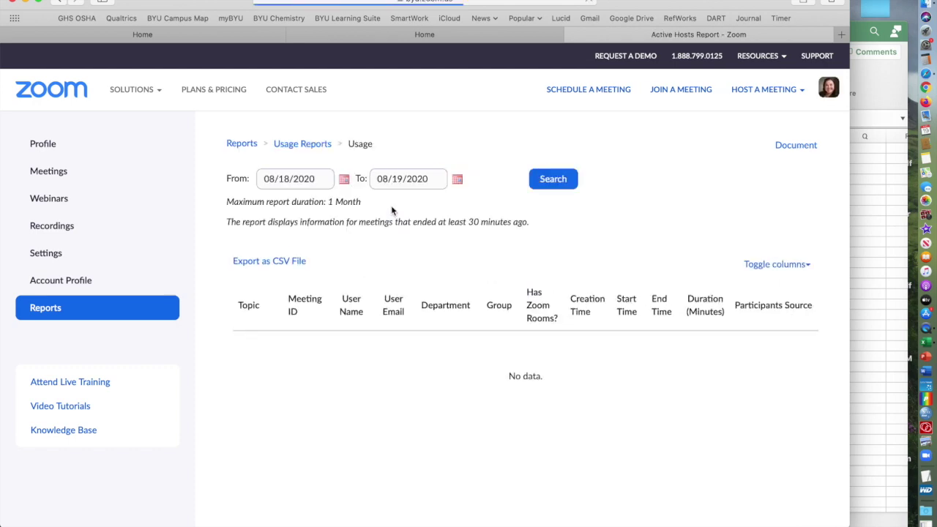
{"action": "left_click", "coordinate": [344, 181]}
{"action": "left_click", "coordinate": [355, 247]}
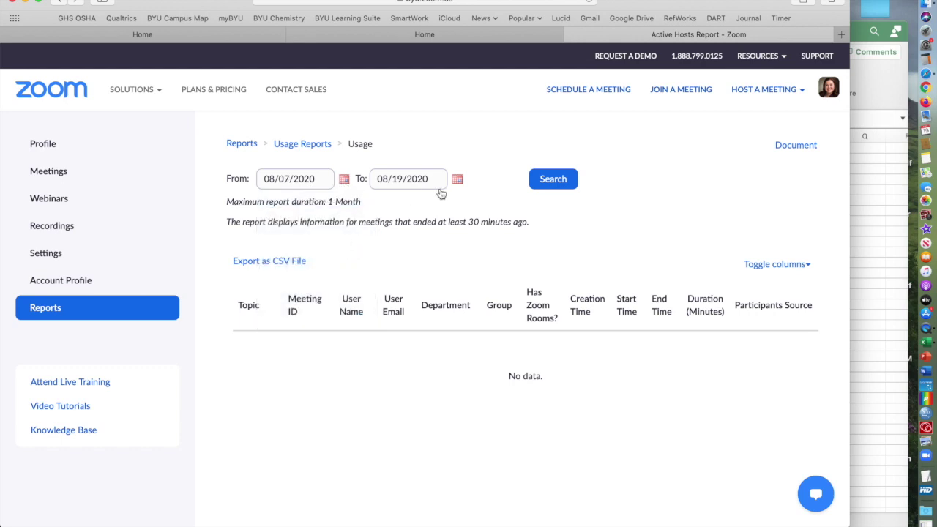
{"action": "left_click", "coordinate": [457, 179]}
{"action": "left_click", "coordinate": [467, 246]}
{"action": "left_click", "coordinate": [557, 188]}
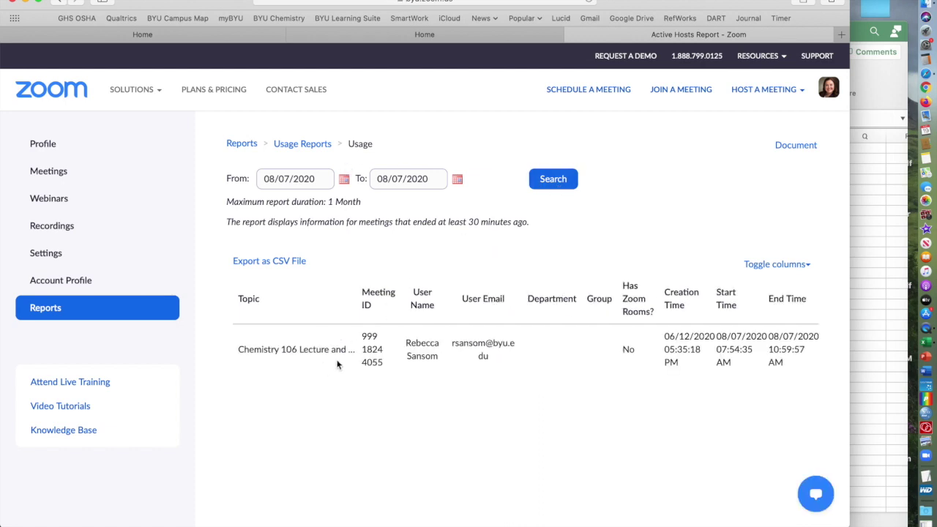
{"action": "scroll", "coordinate": [570, 369], "scroll_direction": "right", "scroll_amount": 5}
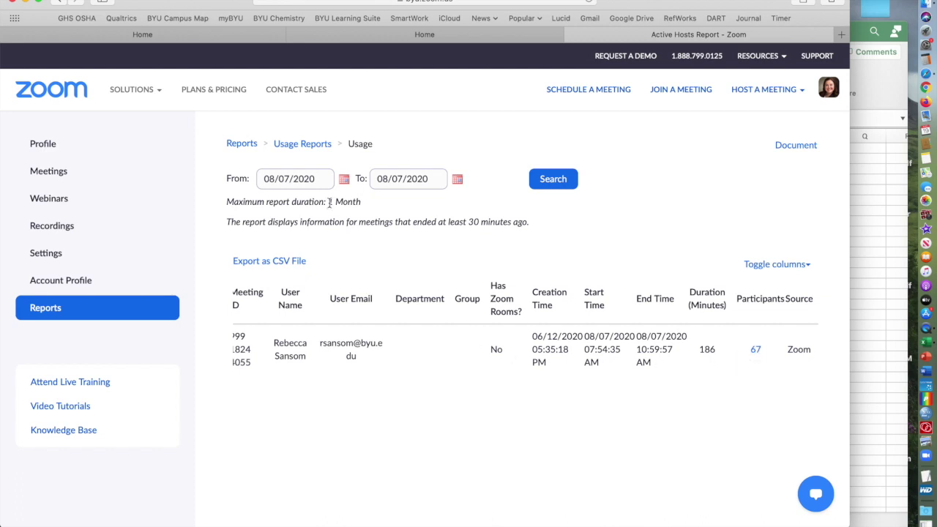
Search the meeting reports for poll reports from 08/07/2020 to 08/07/2020.
{"action": "left_click", "coordinate": [242, 143]}
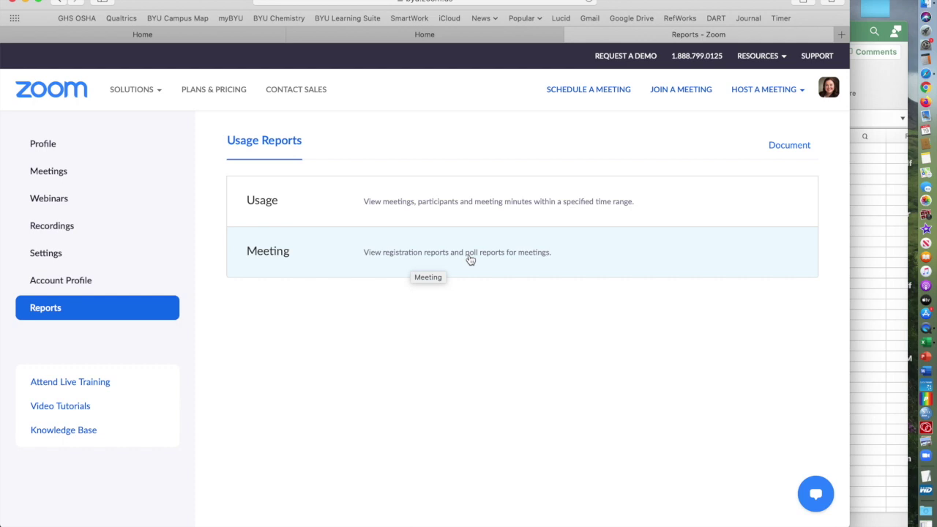
{"action": "left_click", "coordinate": [471, 259]}
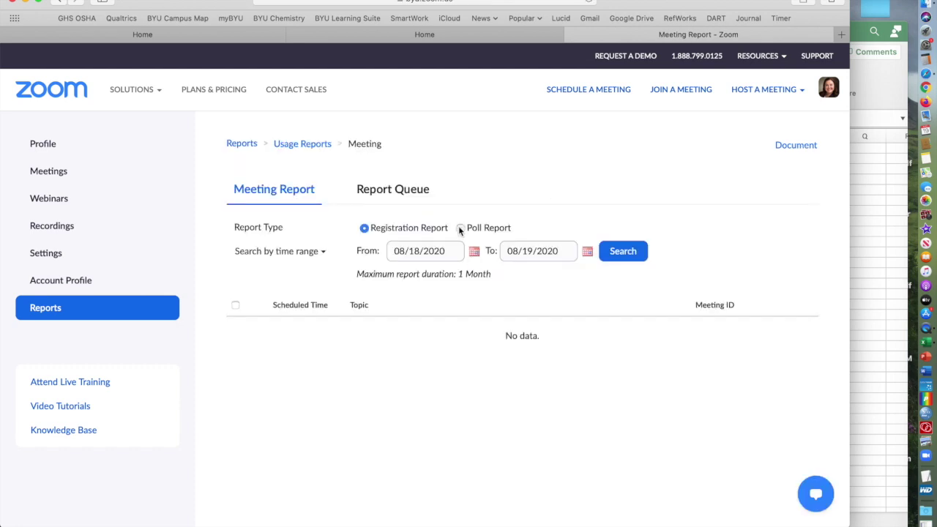
{"action": "left_click", "coordinate": [460, 229]}
{"action": "left_click", "coordinate": [474, 251]}
{"action": "left_click", "coordinate": [486, 321]}
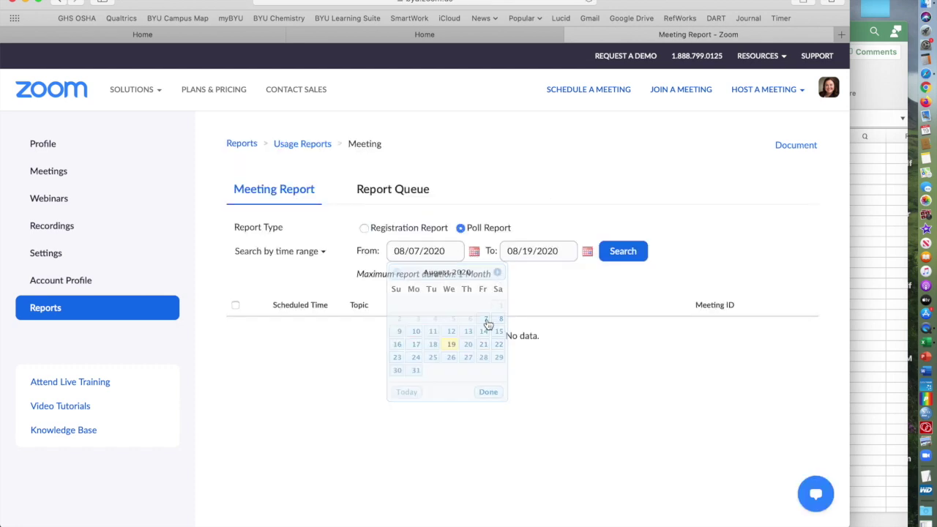
{"action": "left_click", "coordinate": [588, 252]}
{"action": "left_click", "coordinate": [598, 321]}
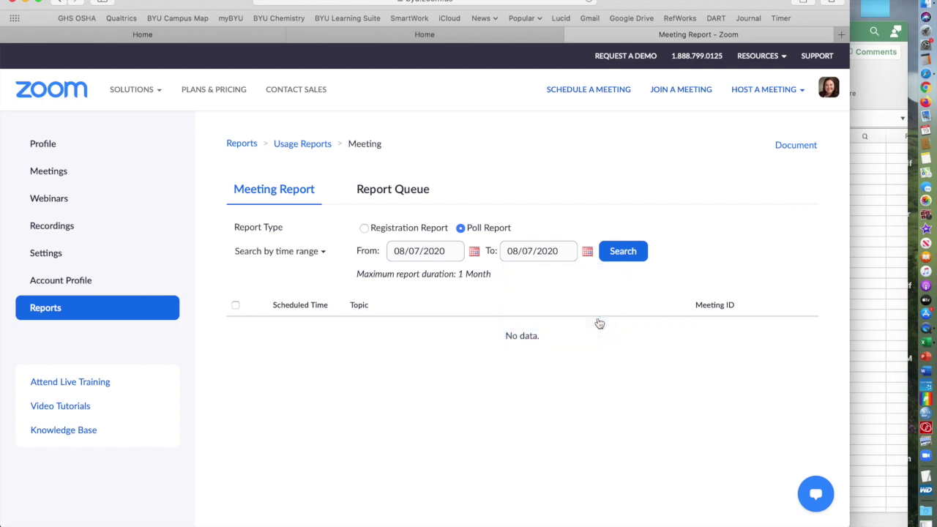
{"action": "left_click", "coordinate": [631, 252]}
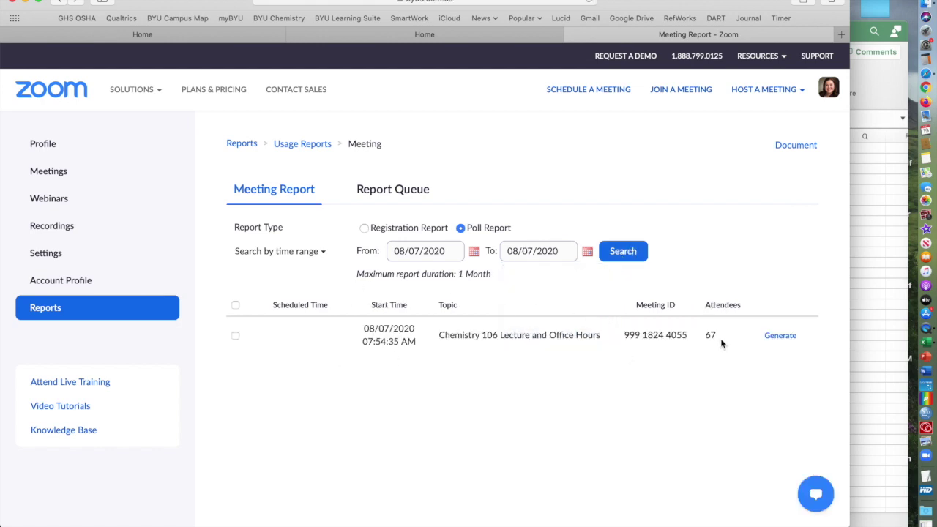
Generate and download the poll report for Chemistry 106 Lecture and Office Hours, and switch to the Poll Report workbook in Excel.
{"action": "left_click", "coordinate": [787, 336]}
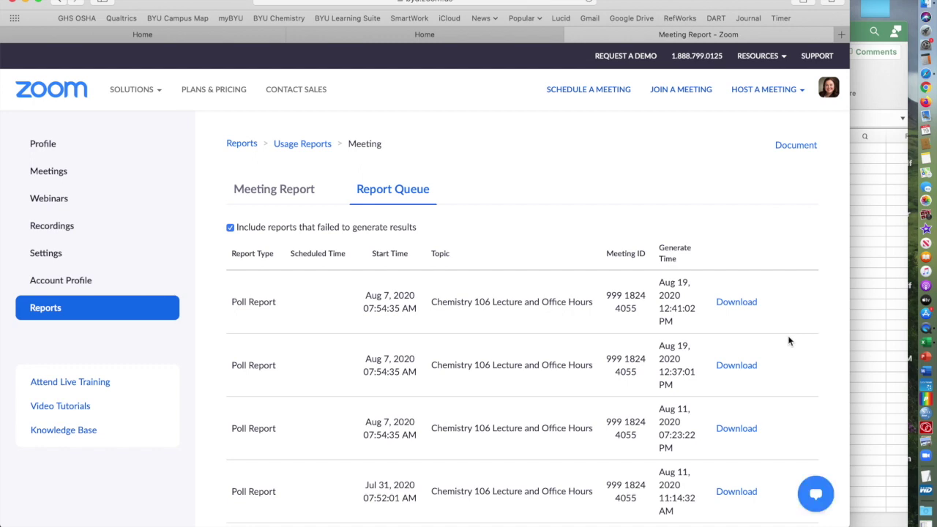
{"action": "left_click", "coordinate": [739, 302]}
{"action": "left_click", "coordinate": [874, 317]}
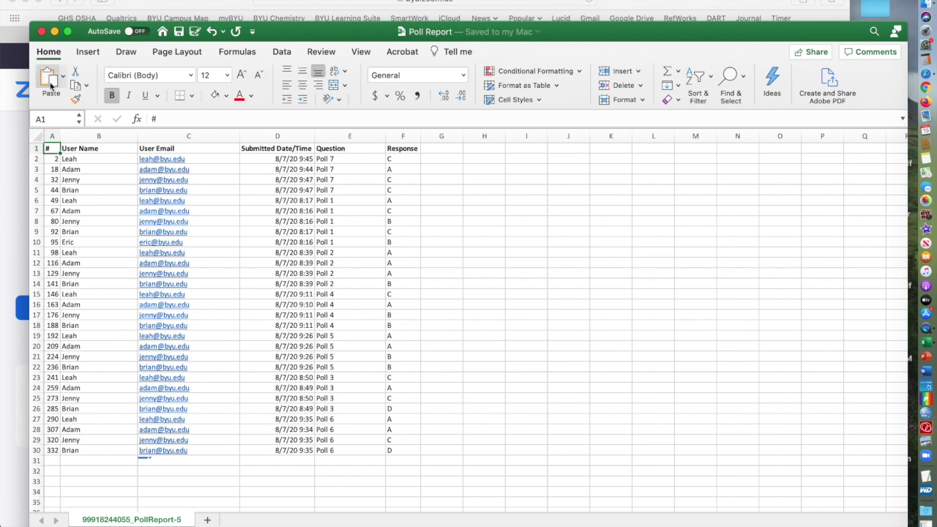
Sort the whole poll data sheet by User Name from A to Z, treating the first row as headers.
{"action": "left_click", "coordinate": [40, 137]}
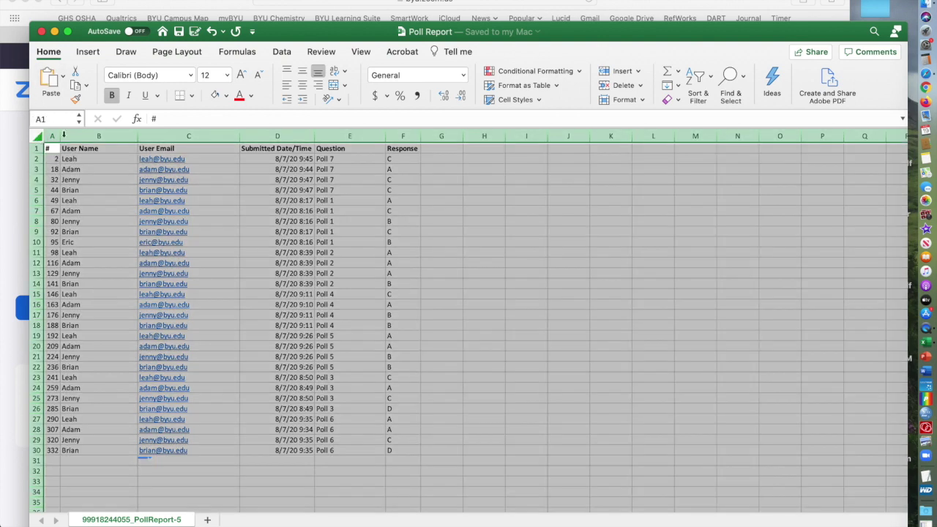
{"action": "left_click", "coordinate": [282, 51]}
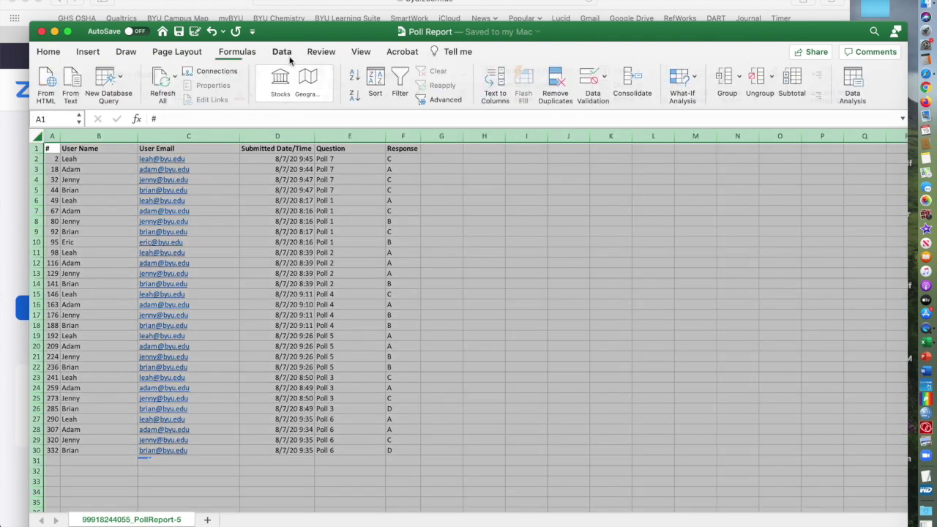
{"action": "left_click", "coordinate": [370, 82]}
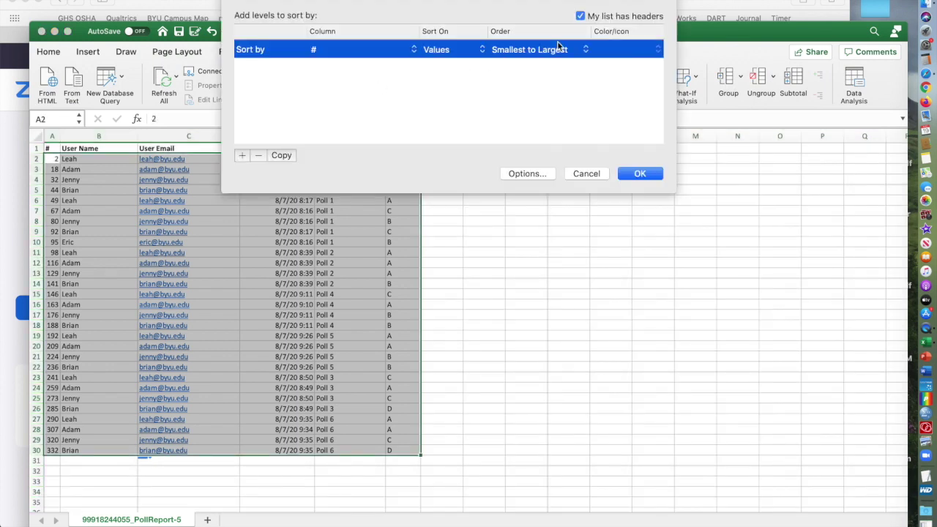
{"action": "left_click", "coordinate": [335, 50]}
{"action": "left_click", "coordinate": [347, 63]}
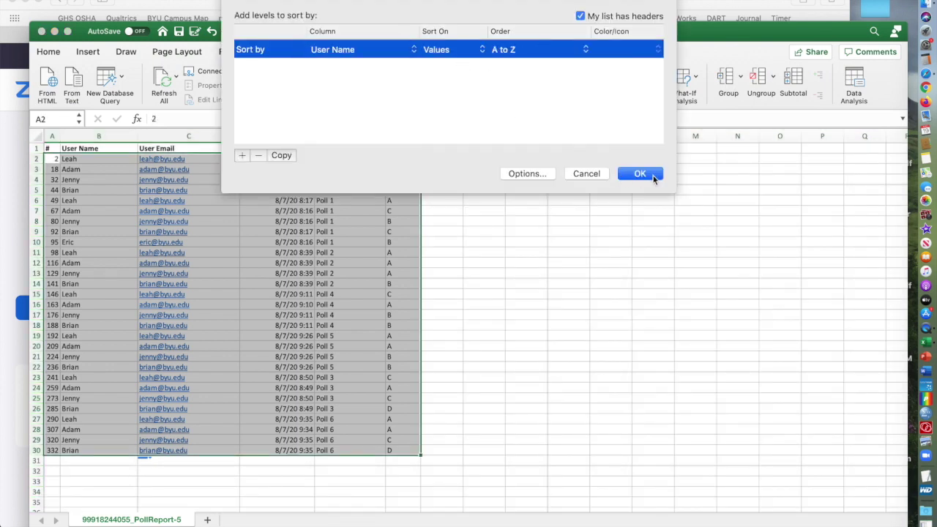
{"action": "left_click", "coordinate": [640, 173]}
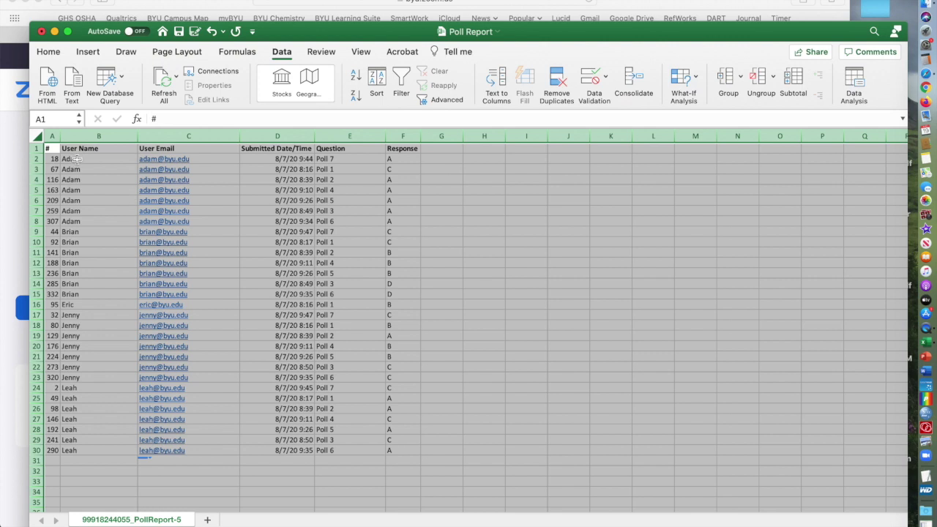
{"action": "left_click", "coordinate": [256, 160]}
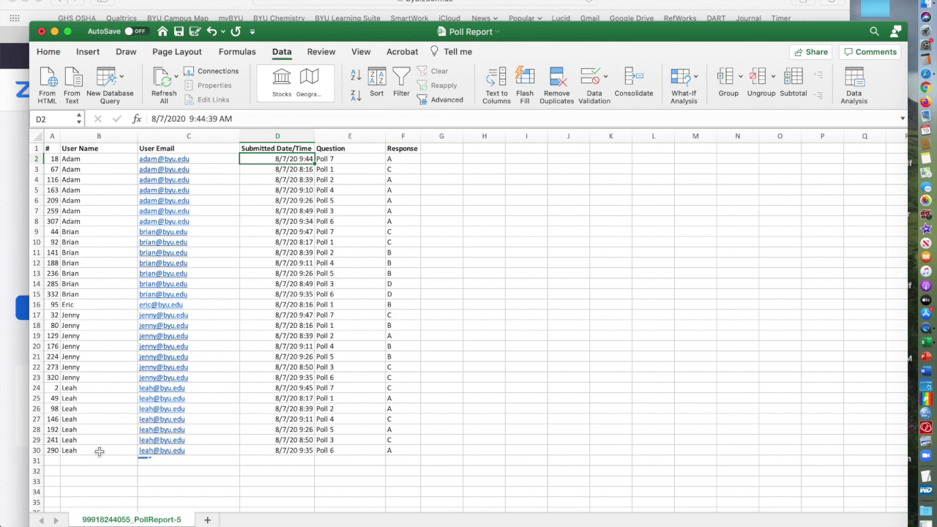
Add a second sort level by Submitted Date/Time, oldest to newest, beneath the User Name level and apply the sort.
{"action": "left_click", "coordinate": [382, 81]}
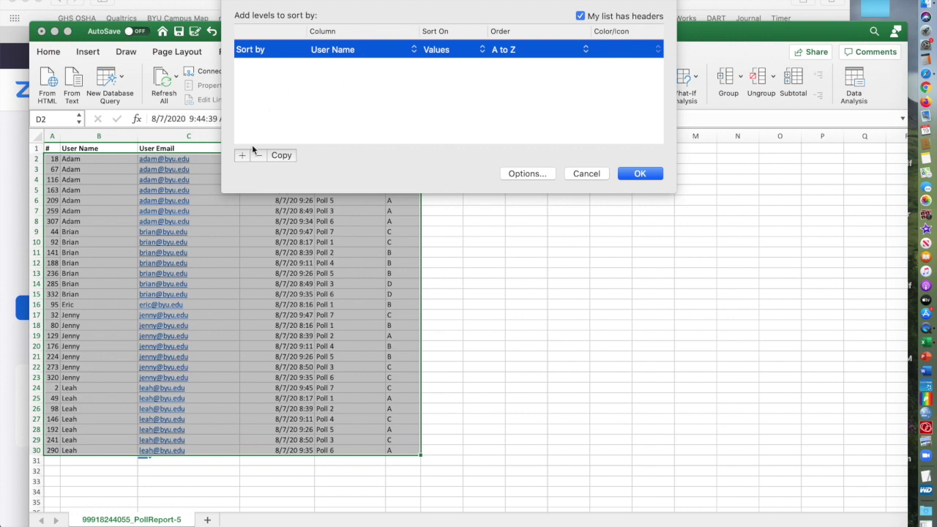
{"action": "left_click", "coordinate": [242, 156]}
{"action": "left_click", "coordinate": [355, 68]}
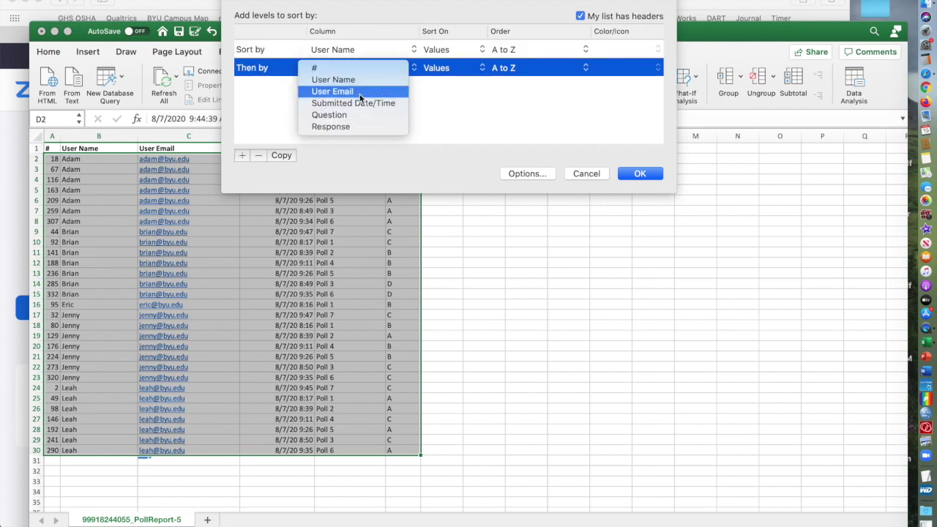
{"action": "left_click", "coordinate": [362, 103]}
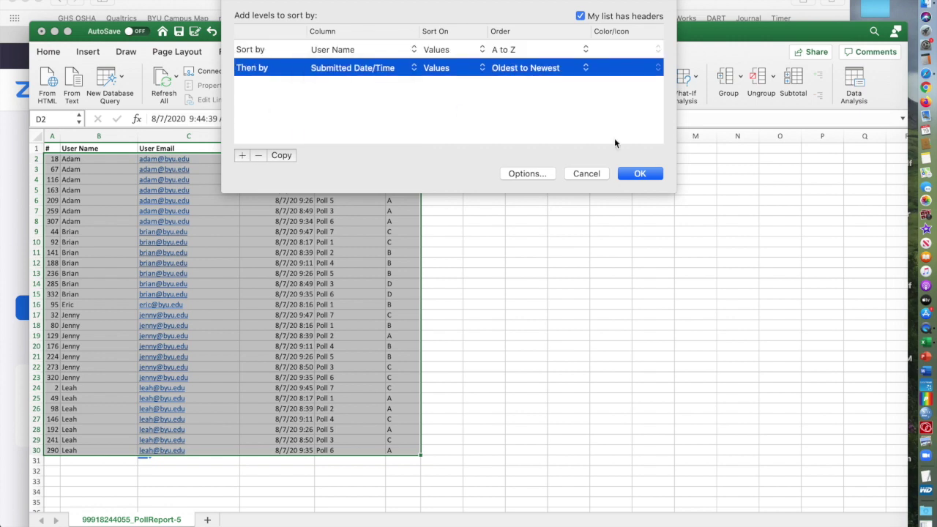
{"action": "left_click", "coordinate": [641, 173]}
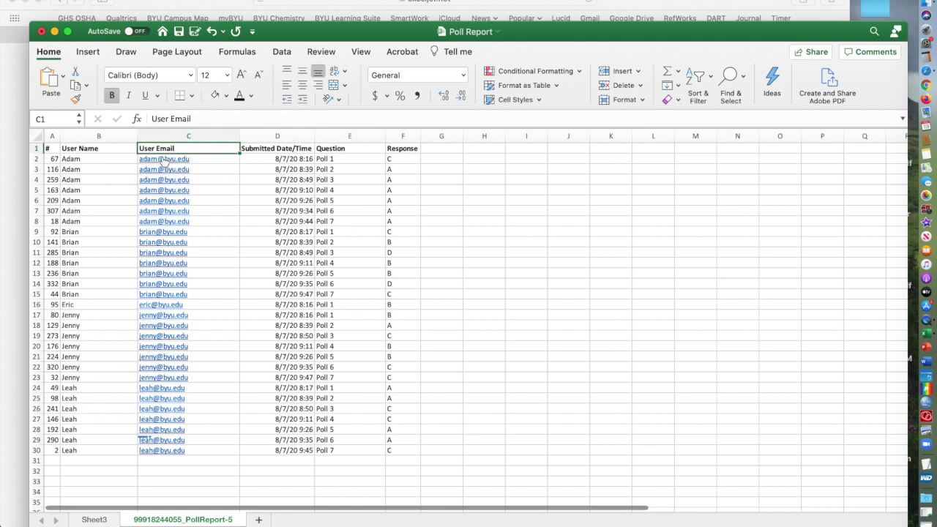
Insert a column headed netID before Submitted Date/Time and fill it down from D2 with =LEFT(C2,FIND("@",C2)-1).
{"action": "left_click", "coordinate": [277, 136]}
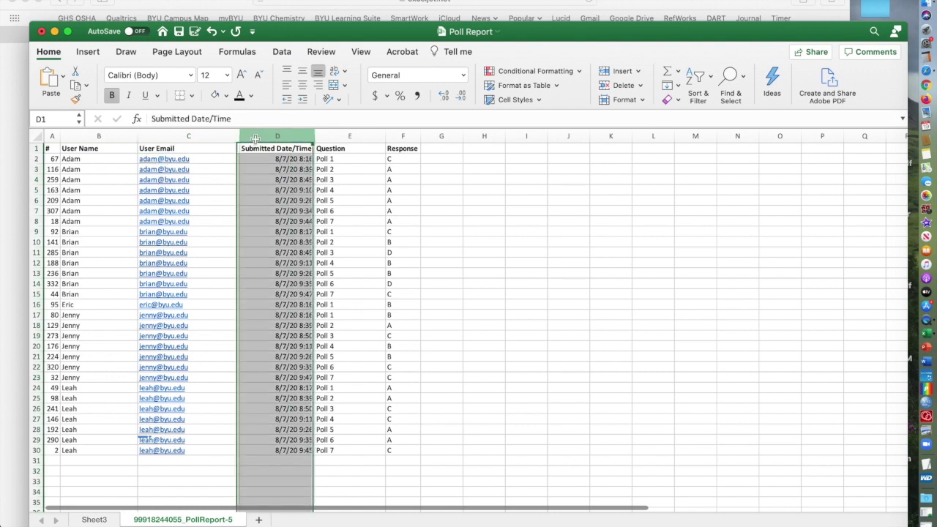
{"action": "left_click", "coordinate": [194, 17]}
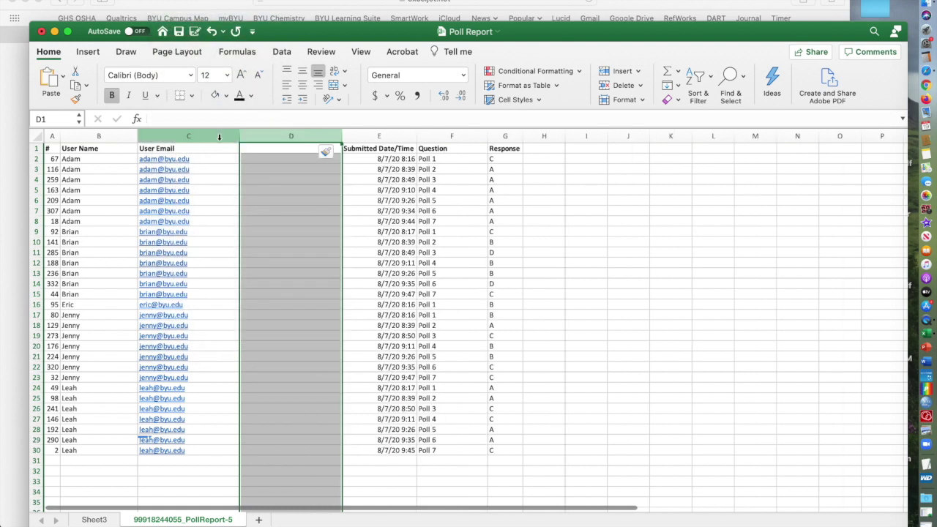
{"action": "left_click", "coordinate": [266, 162]}
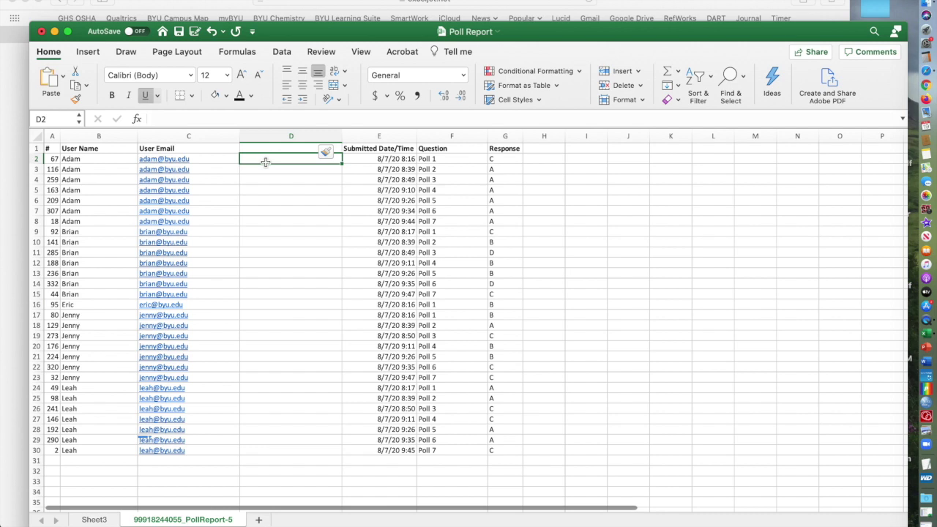
{"action": "type", "text": "=LEFT(C2,FIND(\"@\",C2)-1)"}
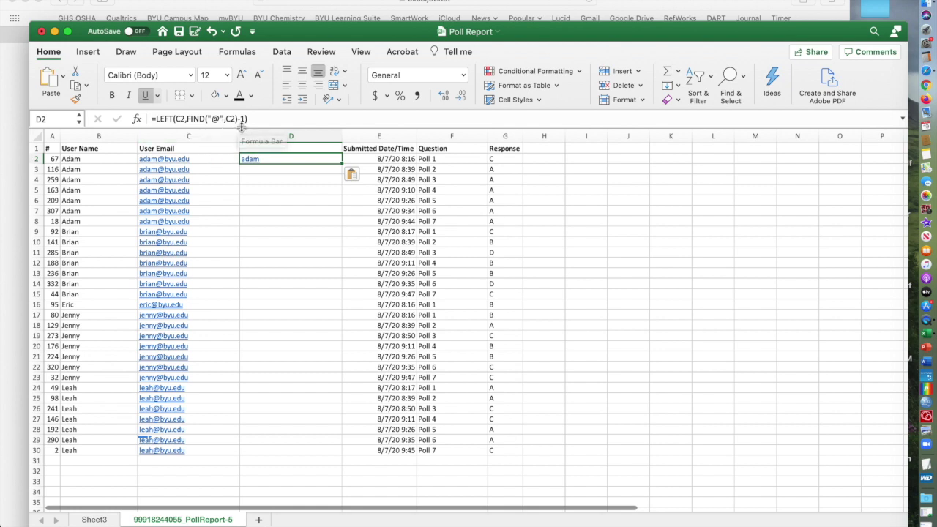
{"action": "double_click", "coordinate": [341, 164]}
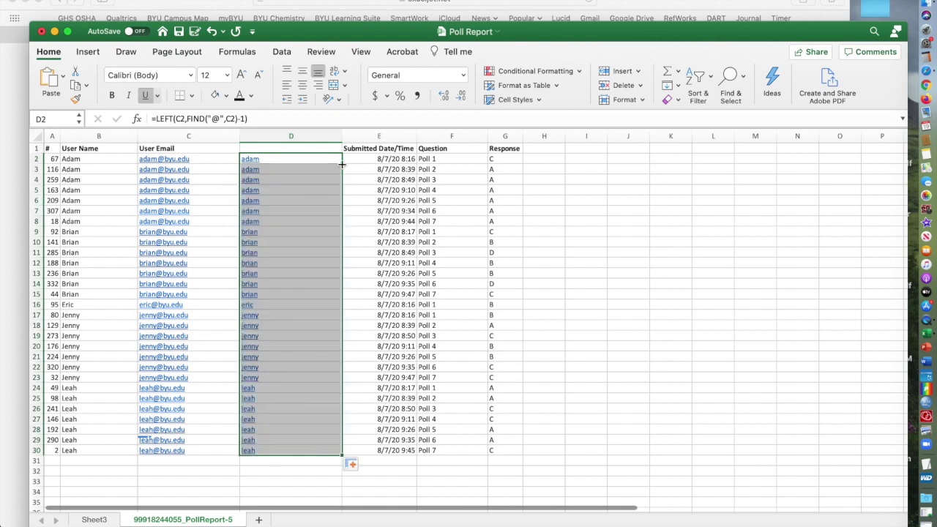
{"action": "left_click", "coordinate": [268, 150]}
{"action": "type", "text": "netID"}
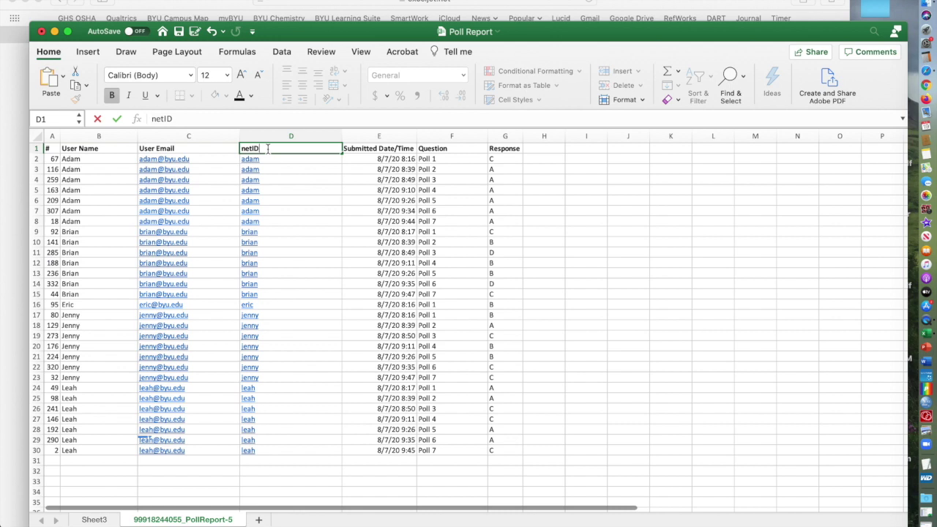
Create a PivotTable from A1:G30 on a new sheet, with netID as rows and Count of Question as values.
{"action": "left_click_drag", "start_coordinate": [47, 148], "coordinate": [510, 450]}
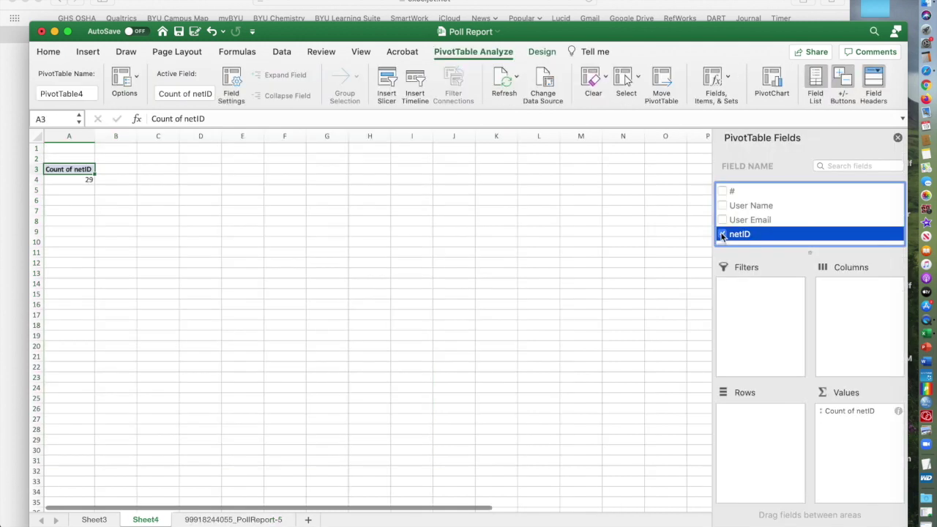
{"action": "left_click", "coordinate": [858, 412]}
{"action": "left_click_drag", "start_coordinate": [771, 415], "coordinate": [771, 415]}
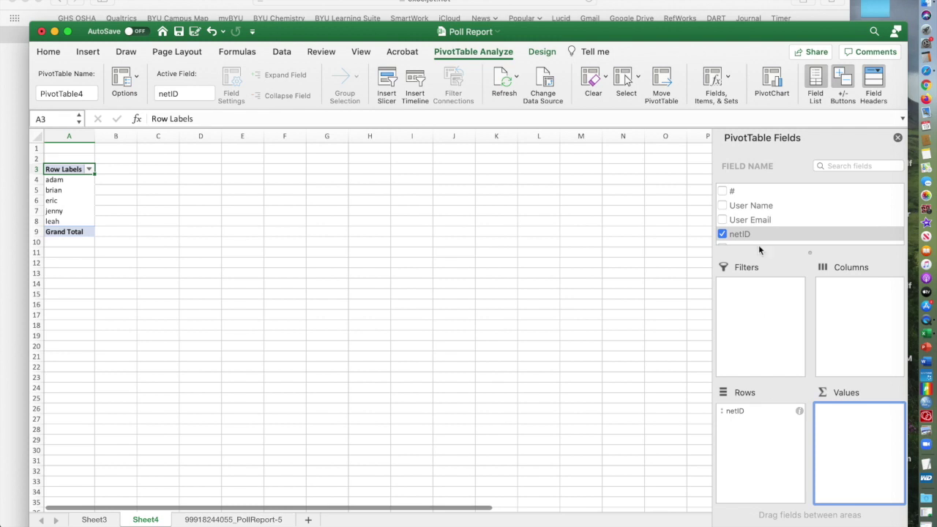
{"action": "scroll", "coordinate": [769, 234], "scroll_direction": "down", "scroll_amount": 3}
{"action": "left_click", "coordinate": [722, 224]}
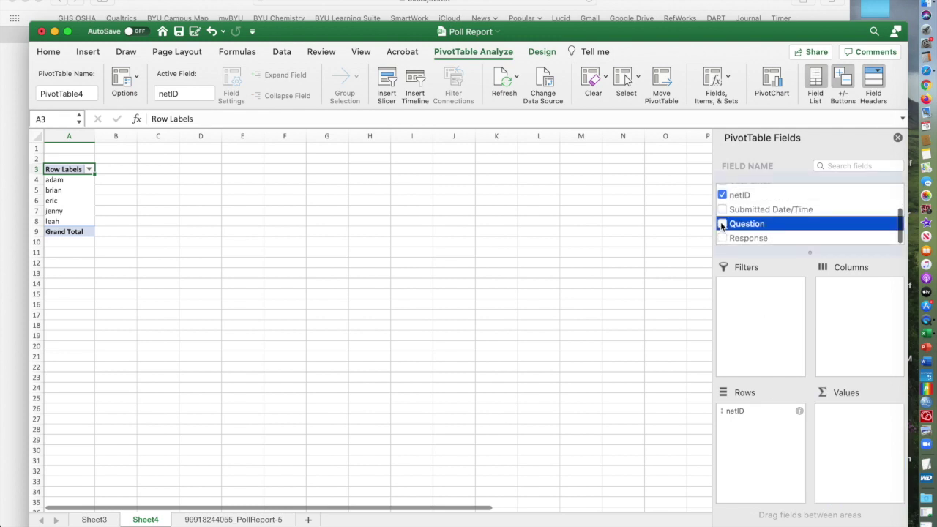
{"action": "left_click", "coordinate": [722, 224]}
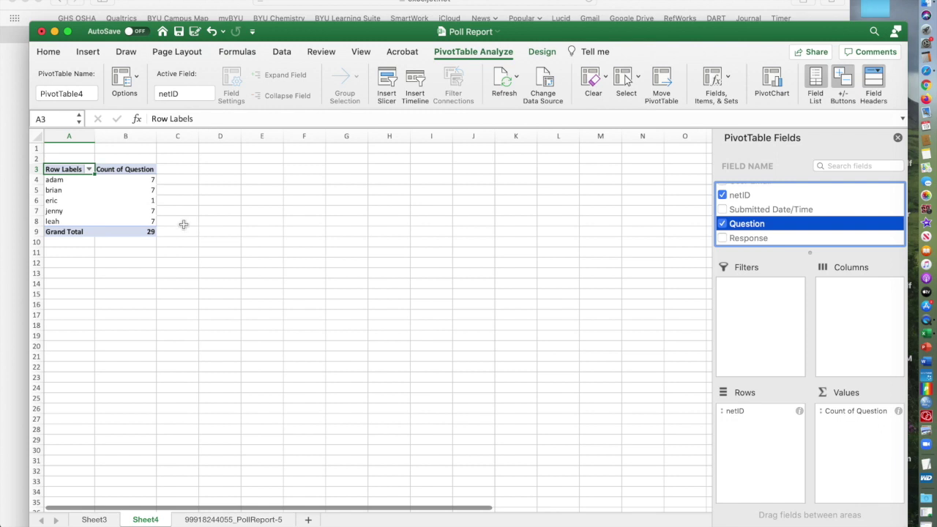
Copy the PivotTable's netID and count rows in A4:B8, without the grand total, into a new sheet starting at A2.
{"action": "left_click_drag", "start_coordinate": [68, 180], "coordinate": [129, 222]}
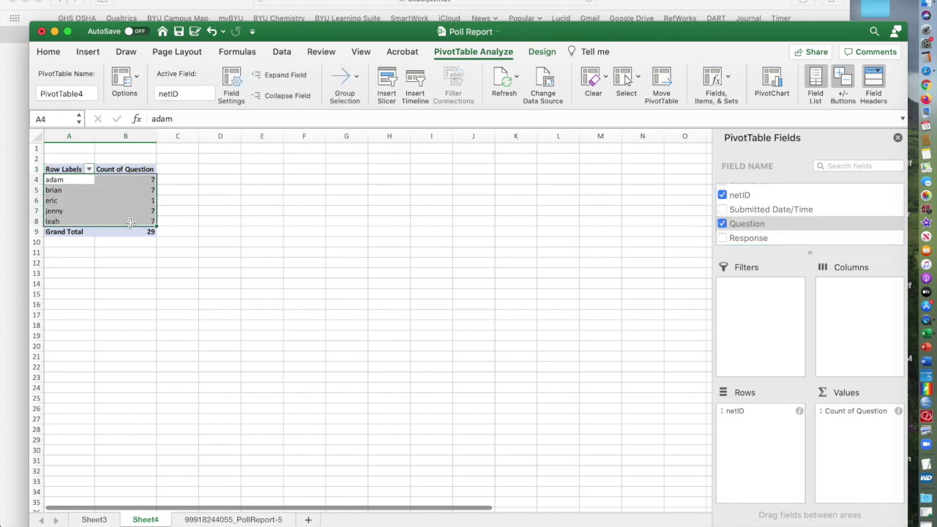
{"action": "key", "text": "super+c"}
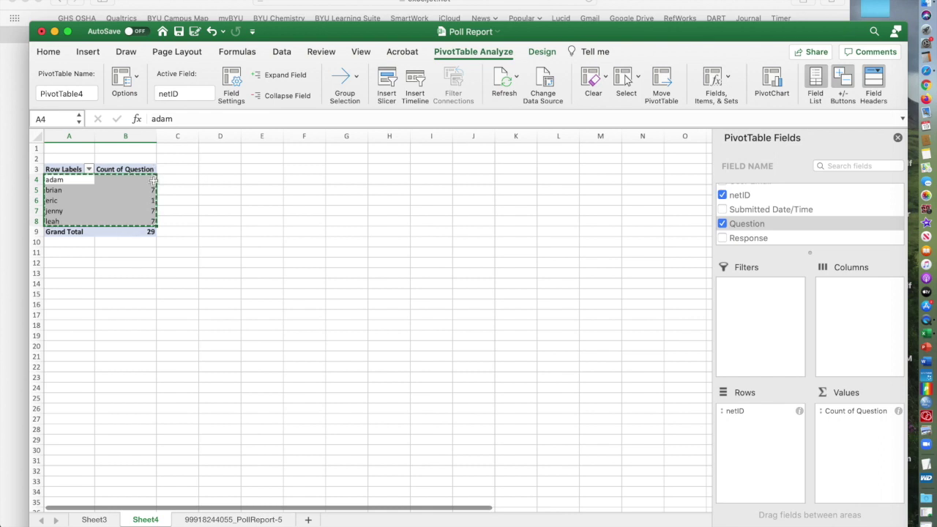
{"action": "left_click", "coordinate": [308, 520]}
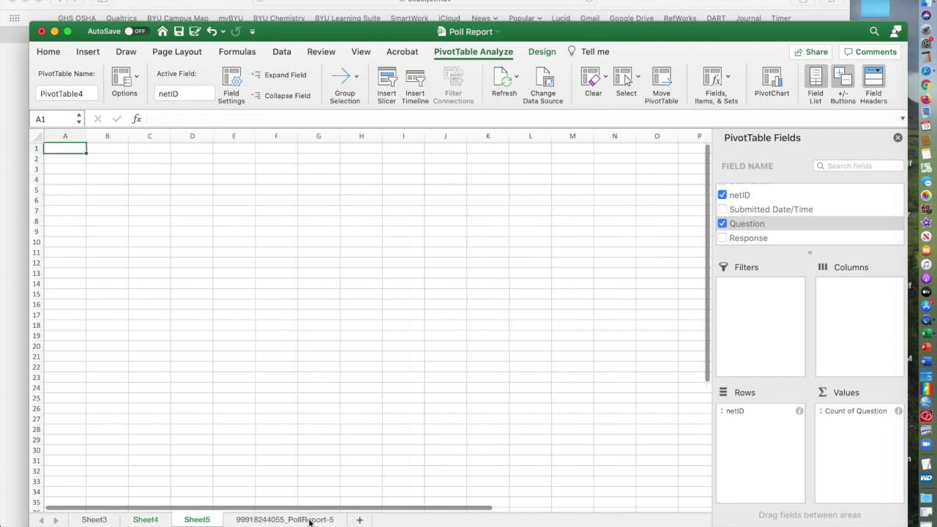
{"action": "left_click", "coordinate": [64, 159]}
{"action": "key", "text": "super+v"}
{"action": "left_click_drag", "start_coordinate": [64, 159], "coordinate": [202, 240]}
{"action": "left_click", "coordinate": [203, 240]}
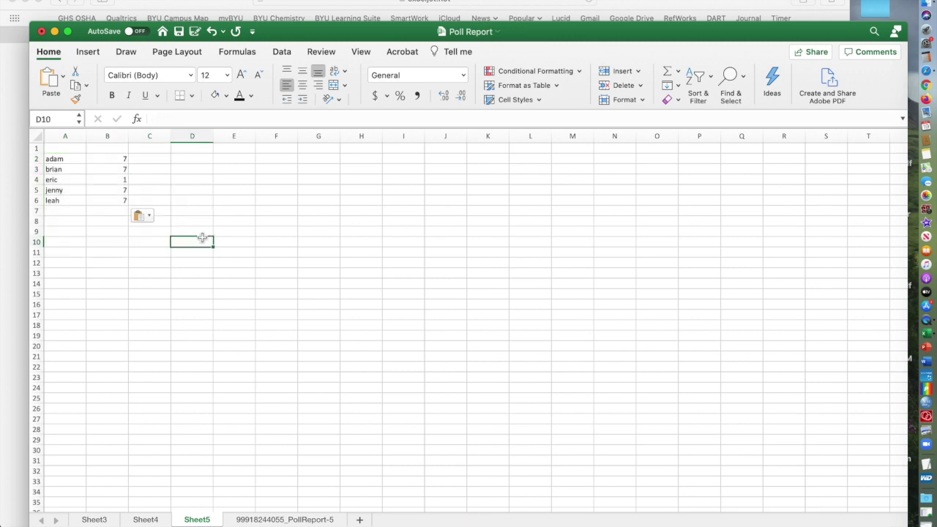
Head the copied columns netID in A1 and Number Qs Answered in B1.
{"action": "left_click", "coordinate": [74, 150]}
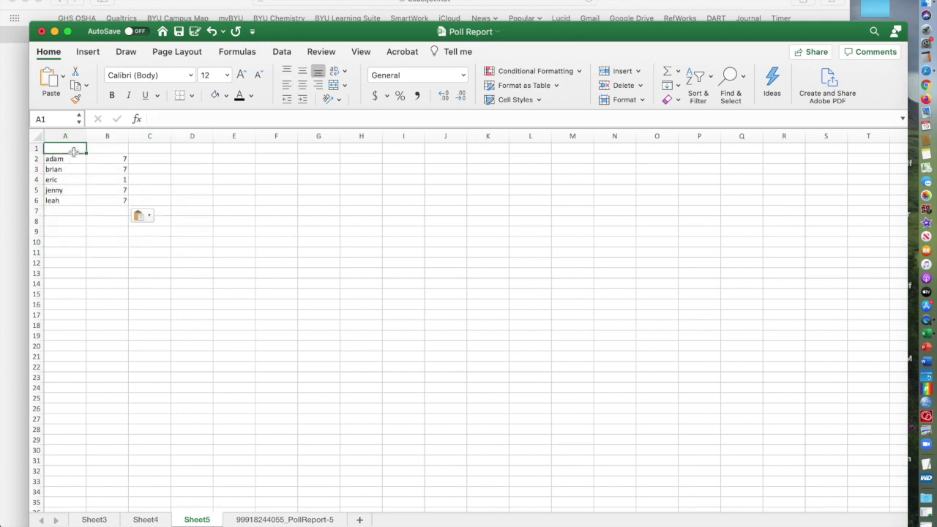
{"action": "type", "text": "netID"}
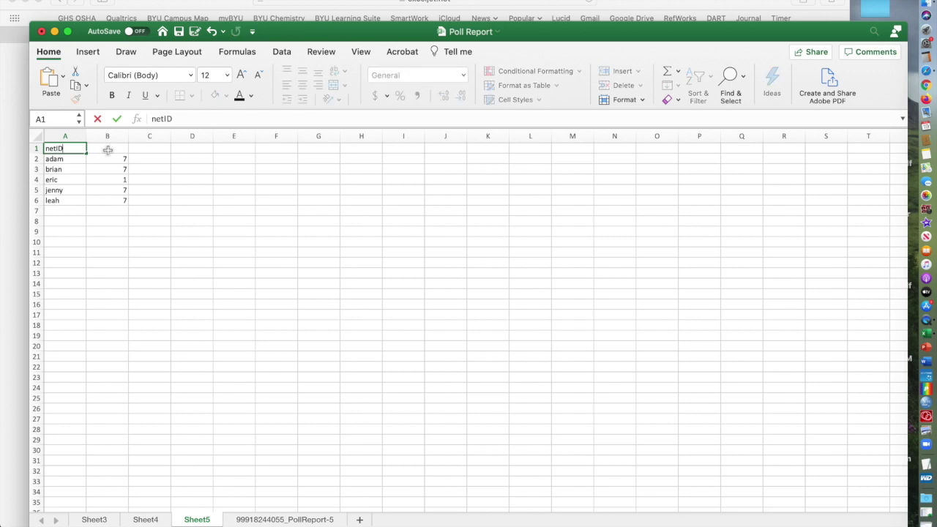
{"action": "left_click", "coordinate": [108, 150]}
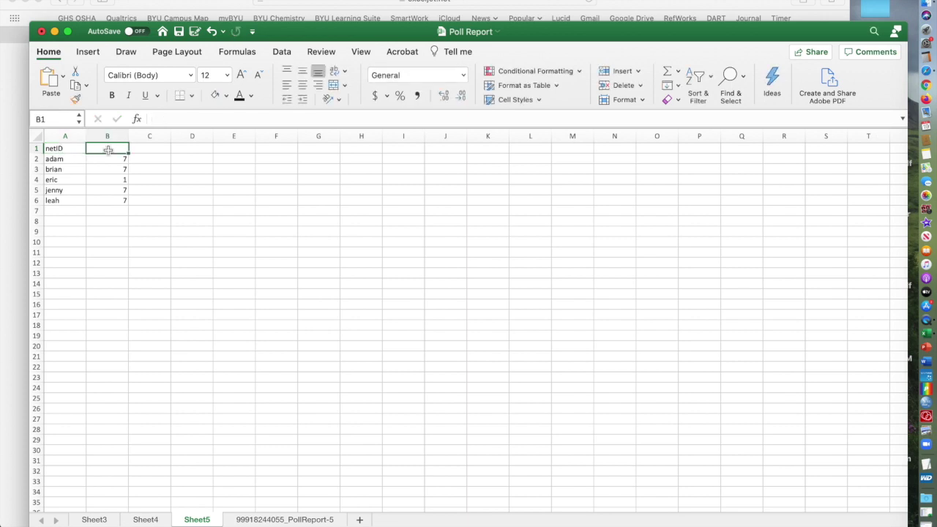
{"action": "type", "text": "Number Q"}
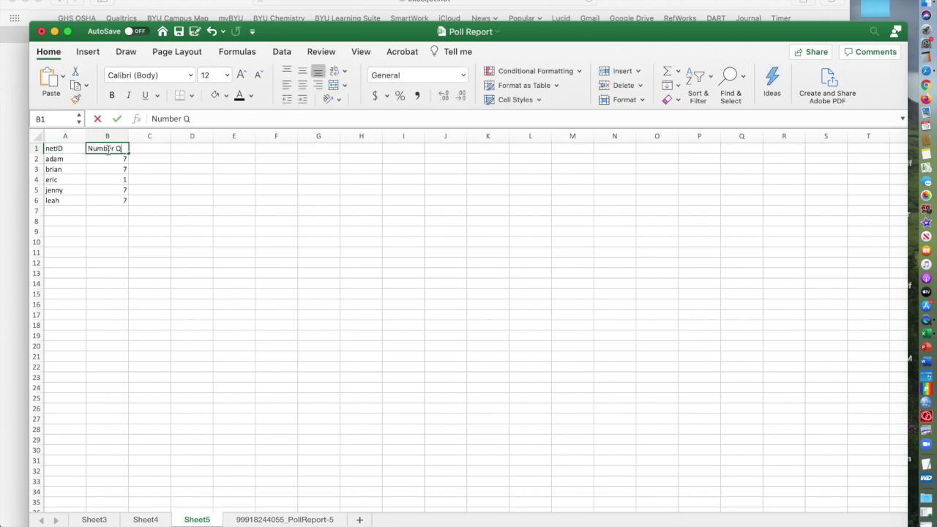
{"action": "type", "text": "s Answered"}
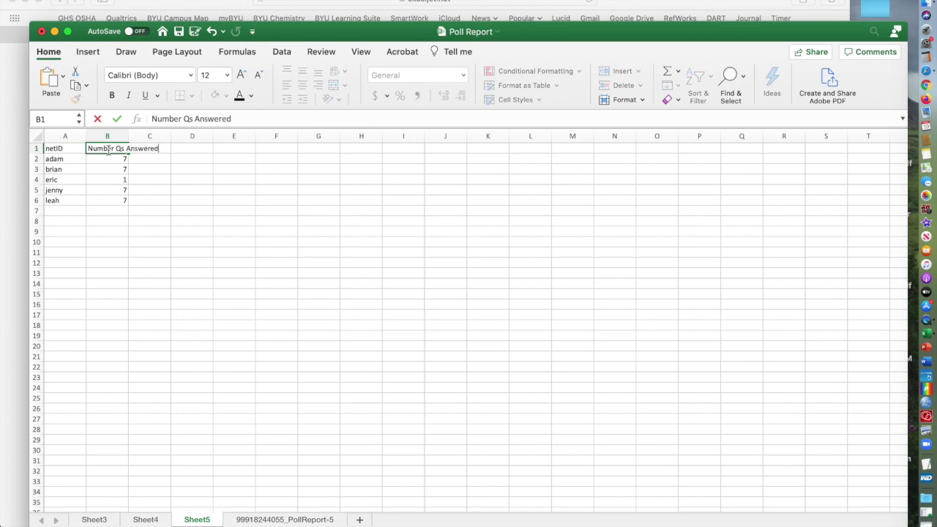
{"action": "key", "text": "Return"}
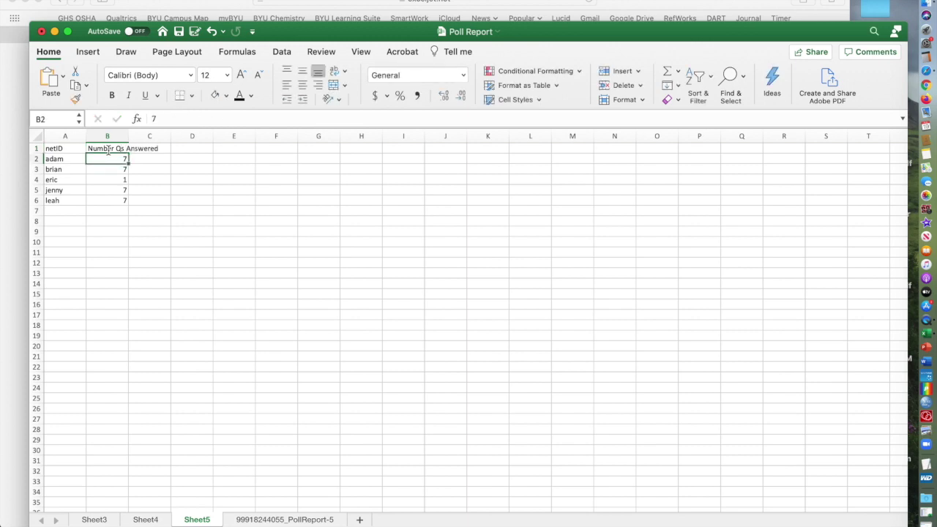